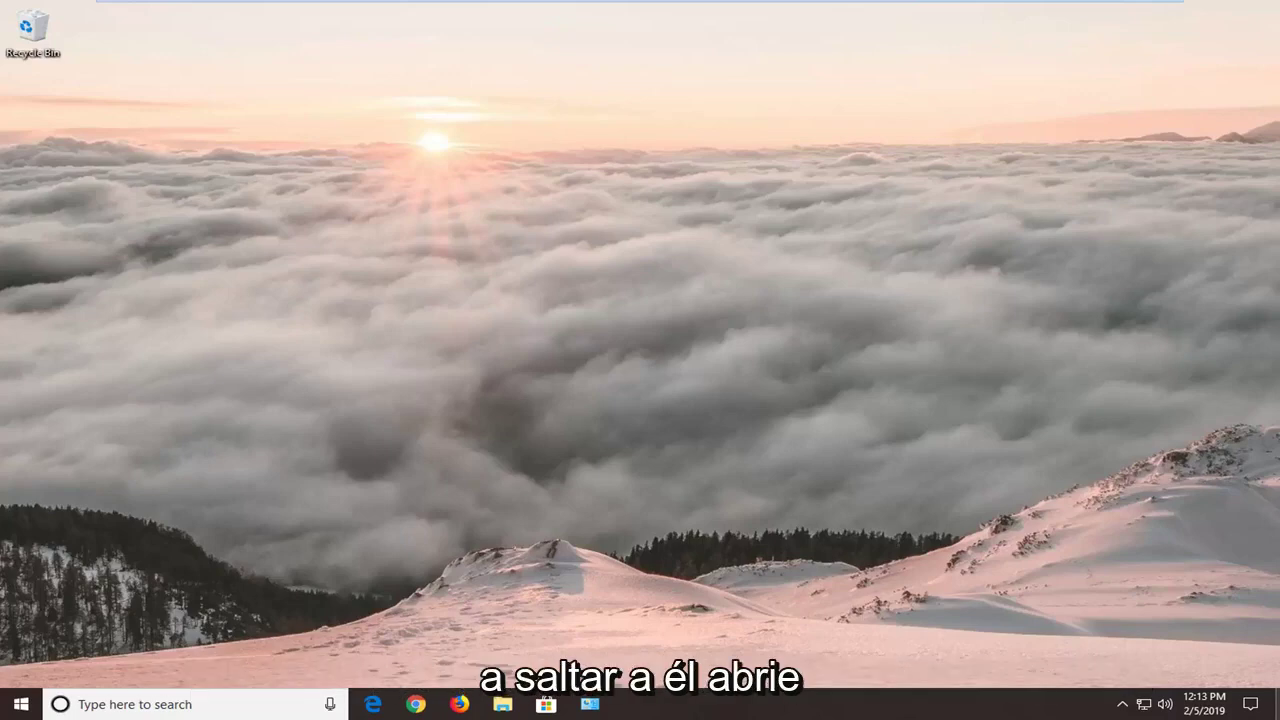
# Step: Search Windows for "troubleshoot", open the Troubleshoot settings page and restore its window to a smaller size on the desktop
pyautogui.click(20, 704)
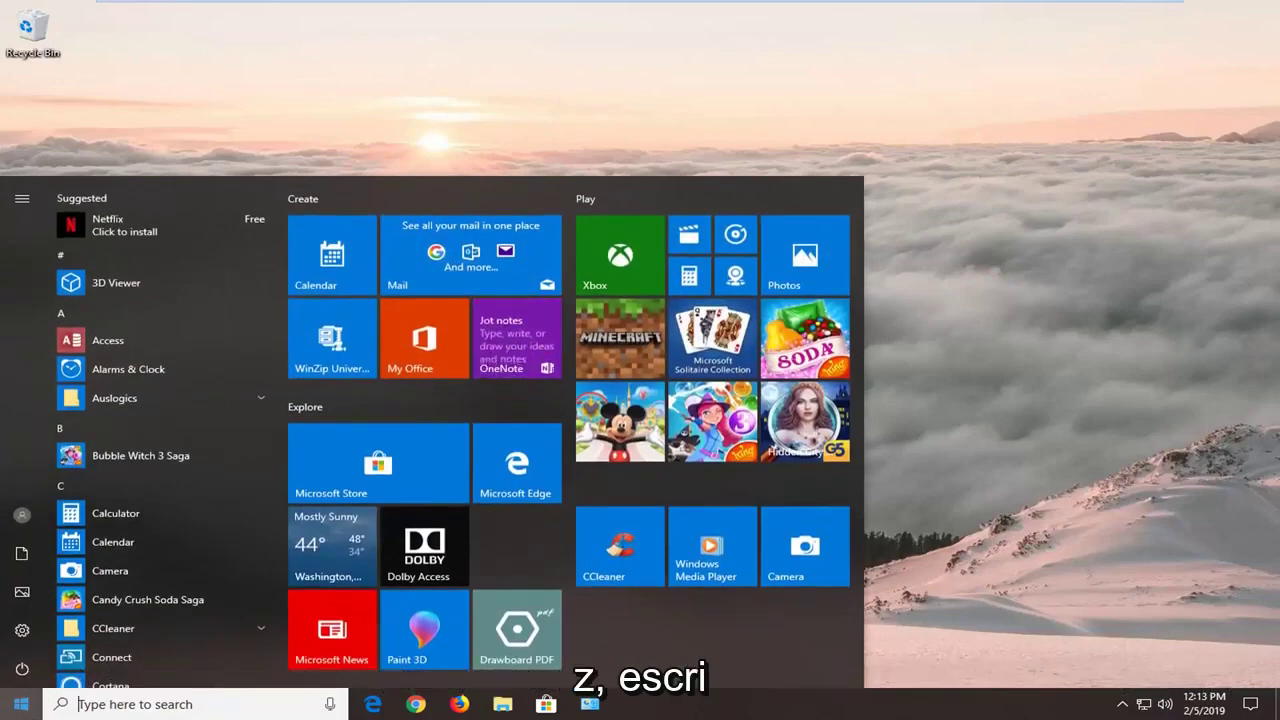
pyautogui.write('t')
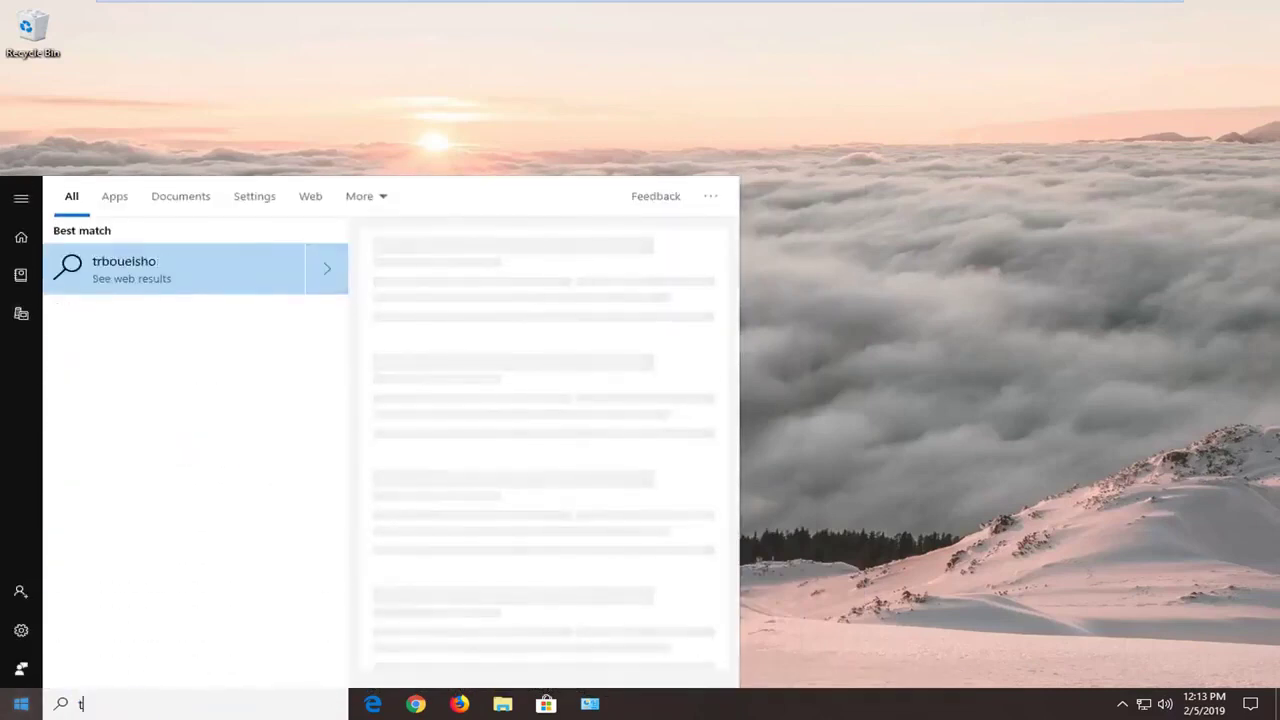
pyautogui.write('roubleshoot')
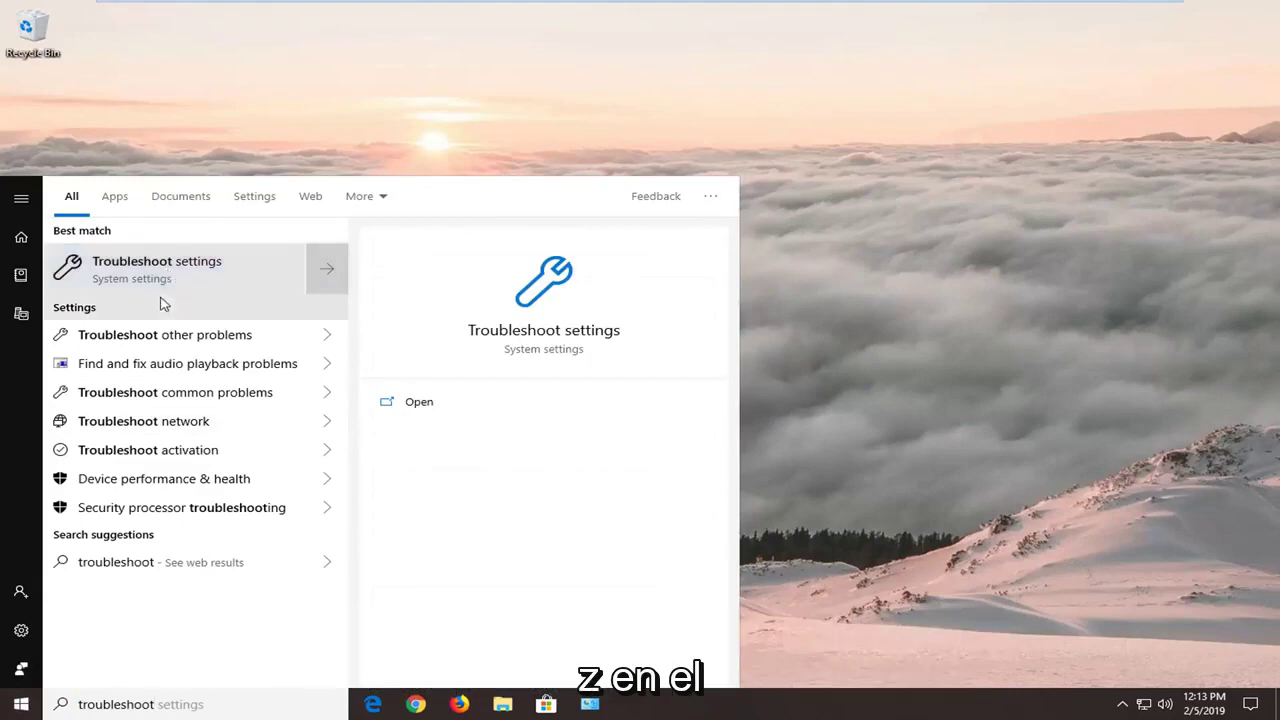
pyautogui.click(251, 271)
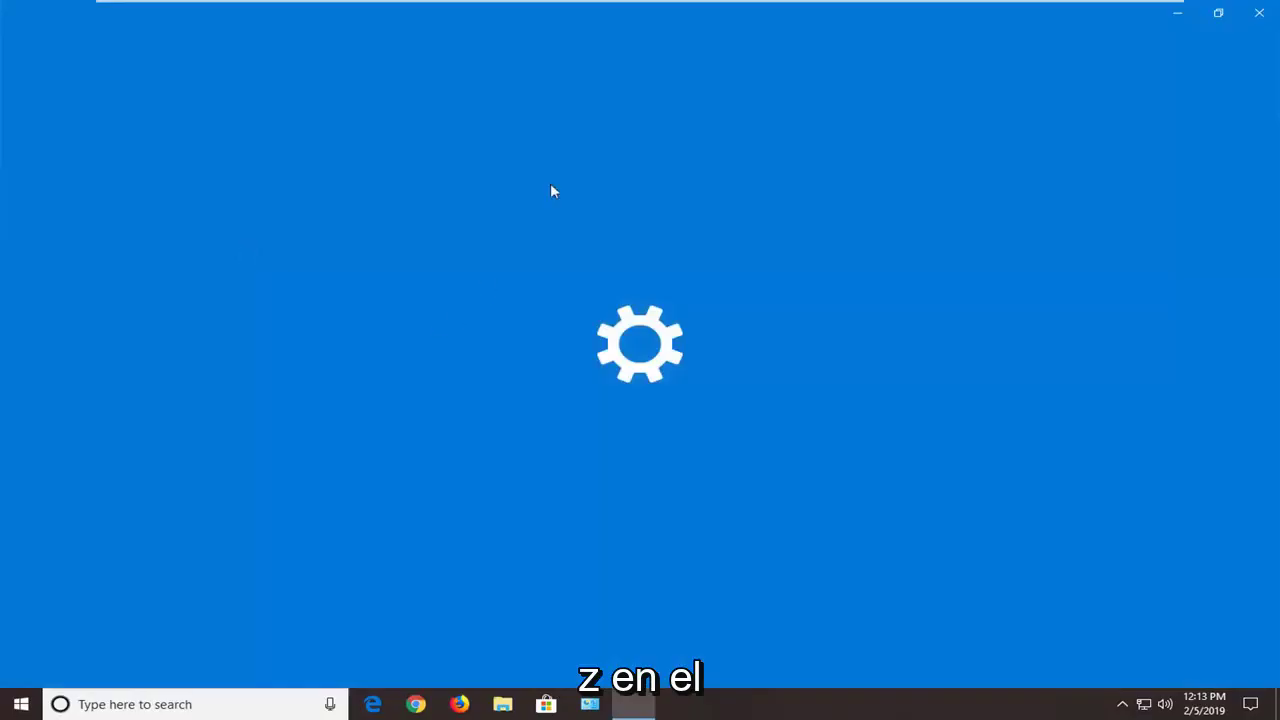
pyautogui.moveTo(725, 19); pyautogui.dragTo(680, 77)
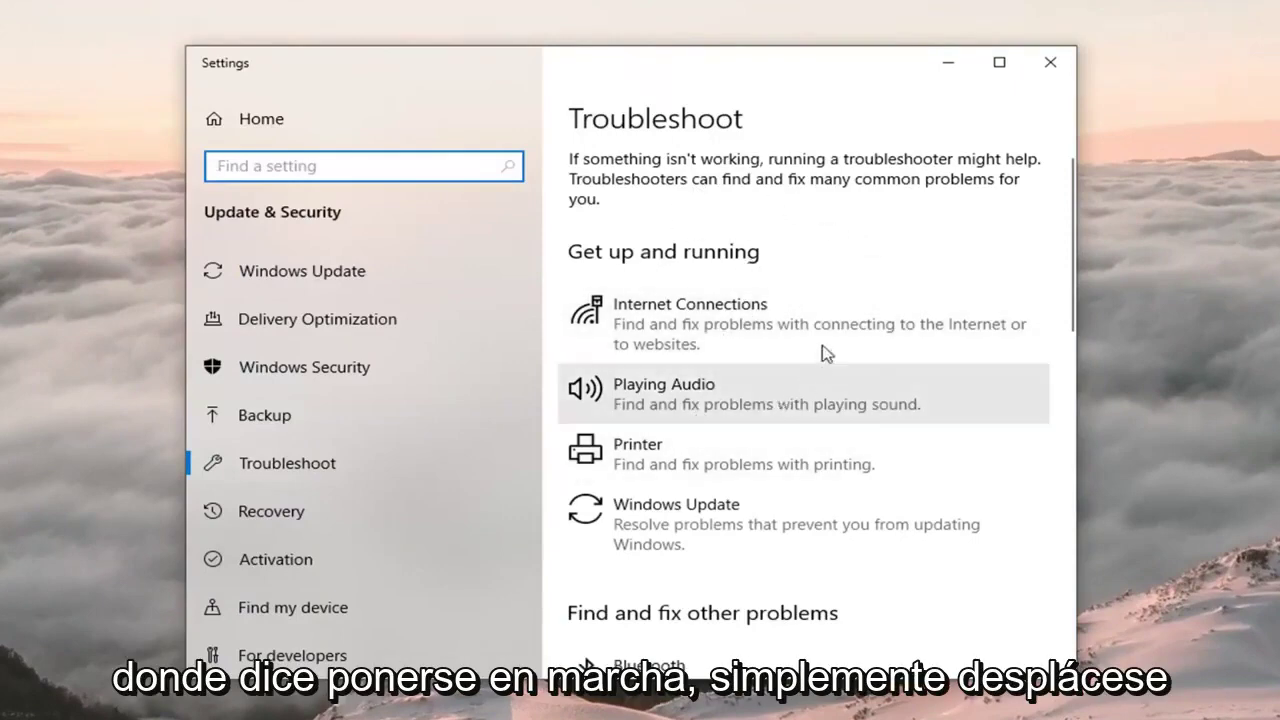
# Step: Run the Windows Store Apps troubleshooter from the list of troubleshooters for other problems
pyautogui.scroll(-10, 812, 370)
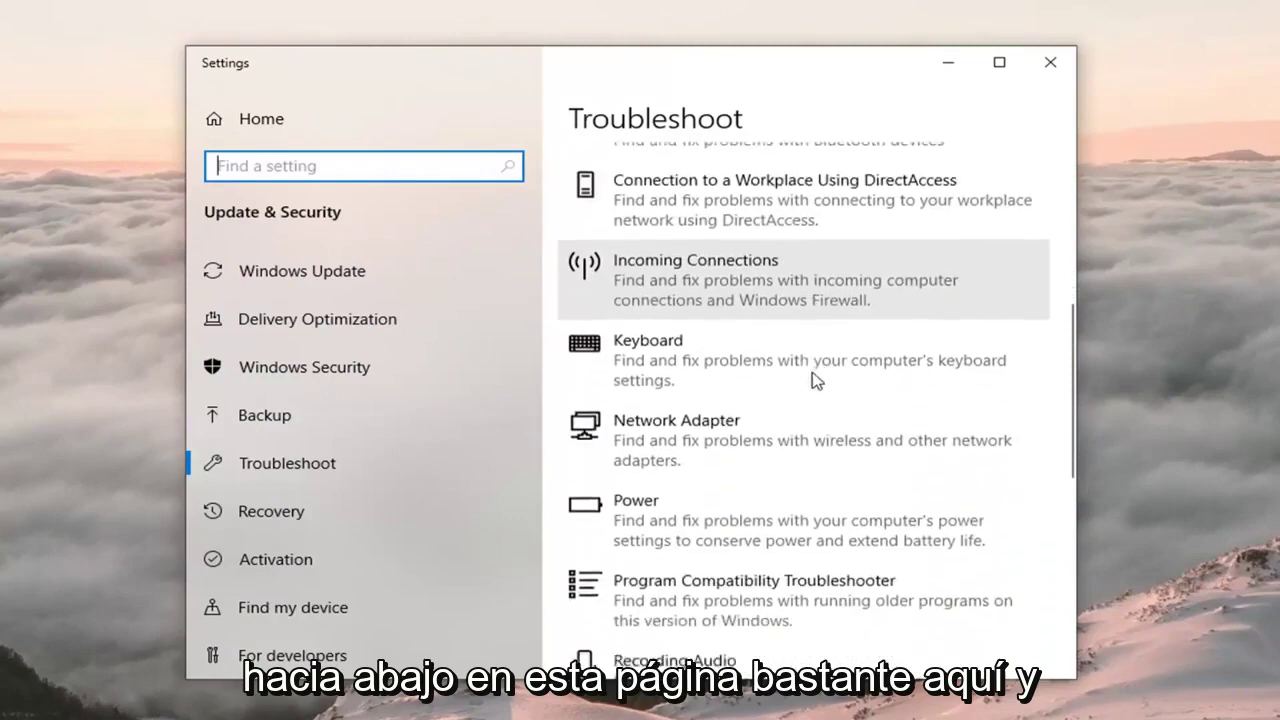
pyautogui.scroll(-8, 812, 370)
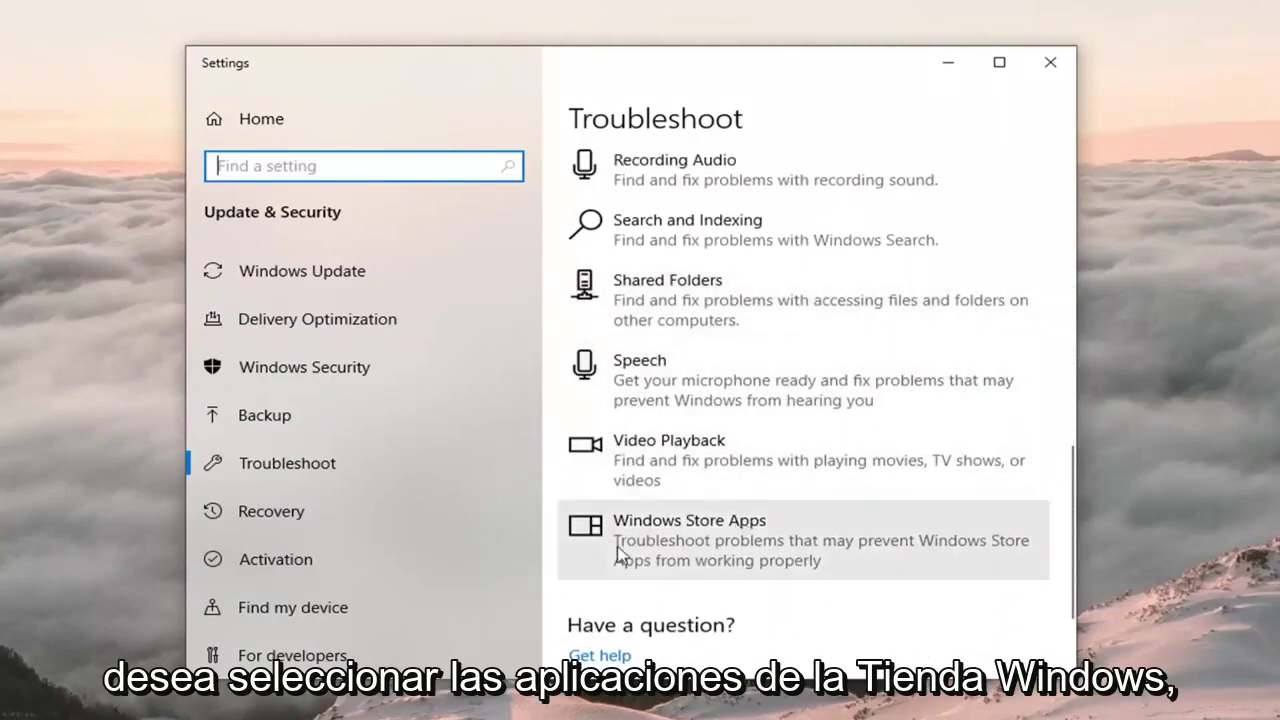
pyautogui.click(697, 548)
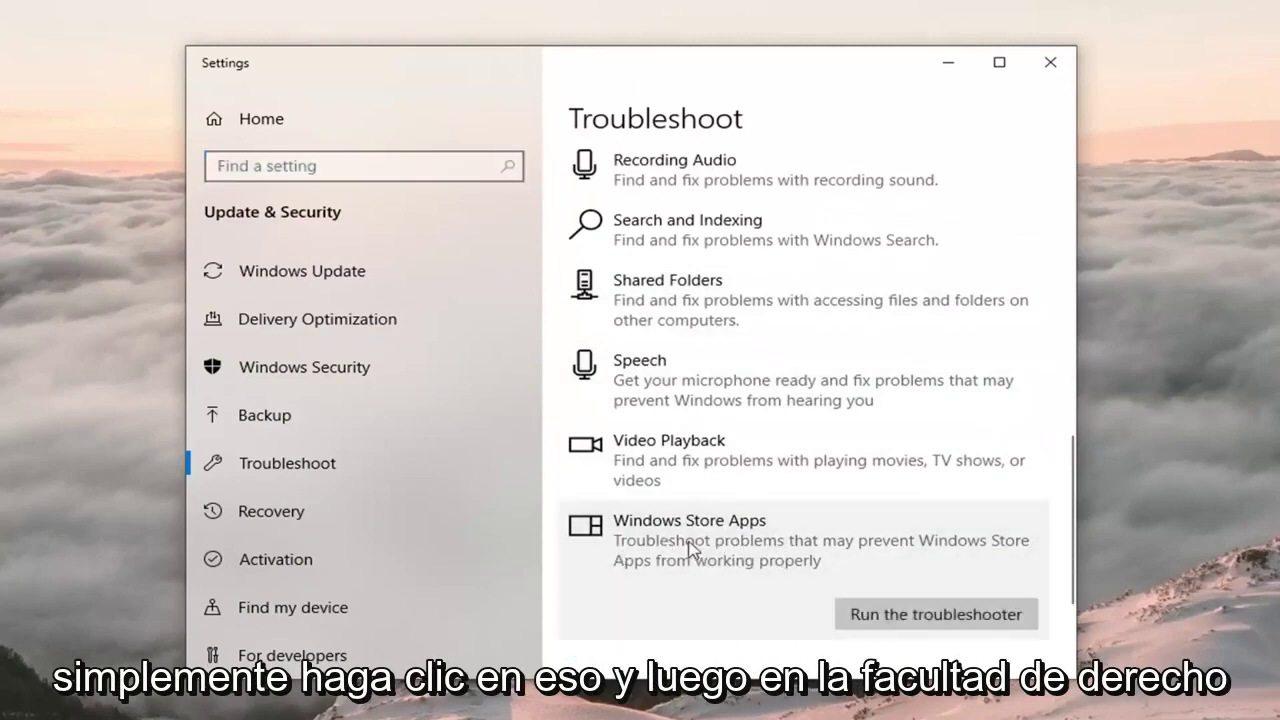
pyautogui.click(958, 616)
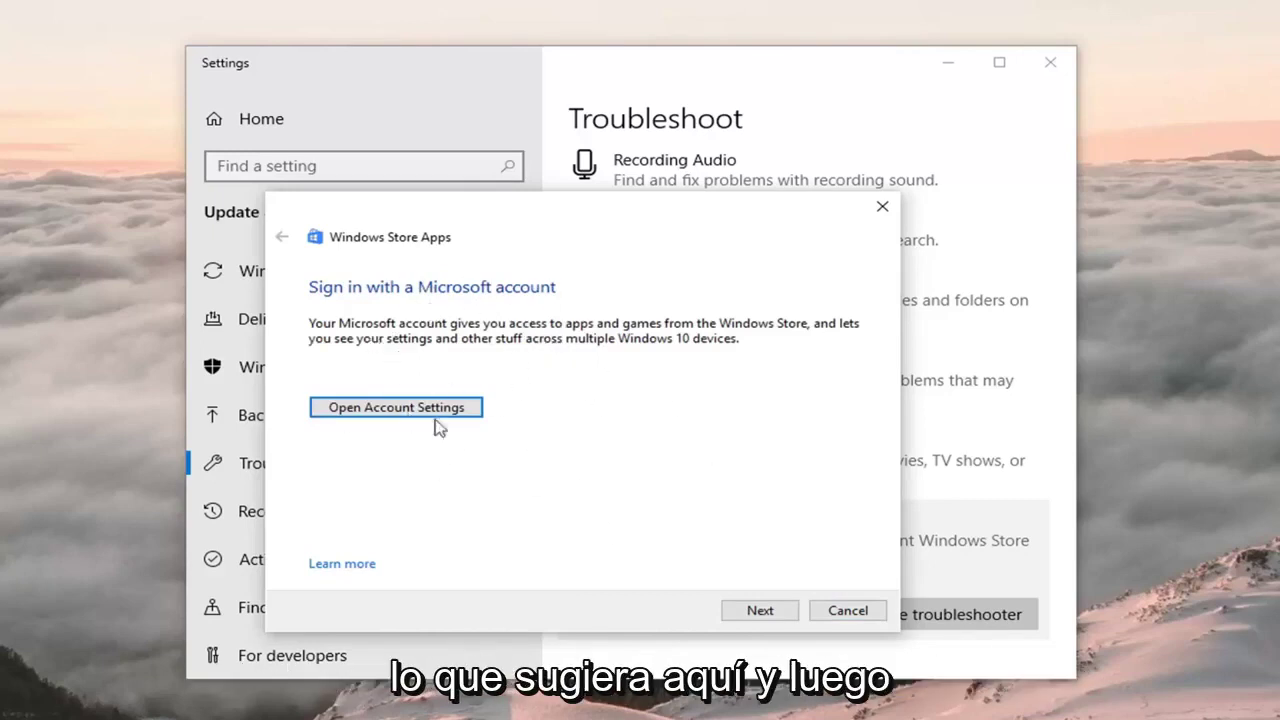
# Step: Continue past the account sign-in, app reset and restart suggestions to finish the troubleshooter, and close it together with Settings
pyautogui.click(748, 608)
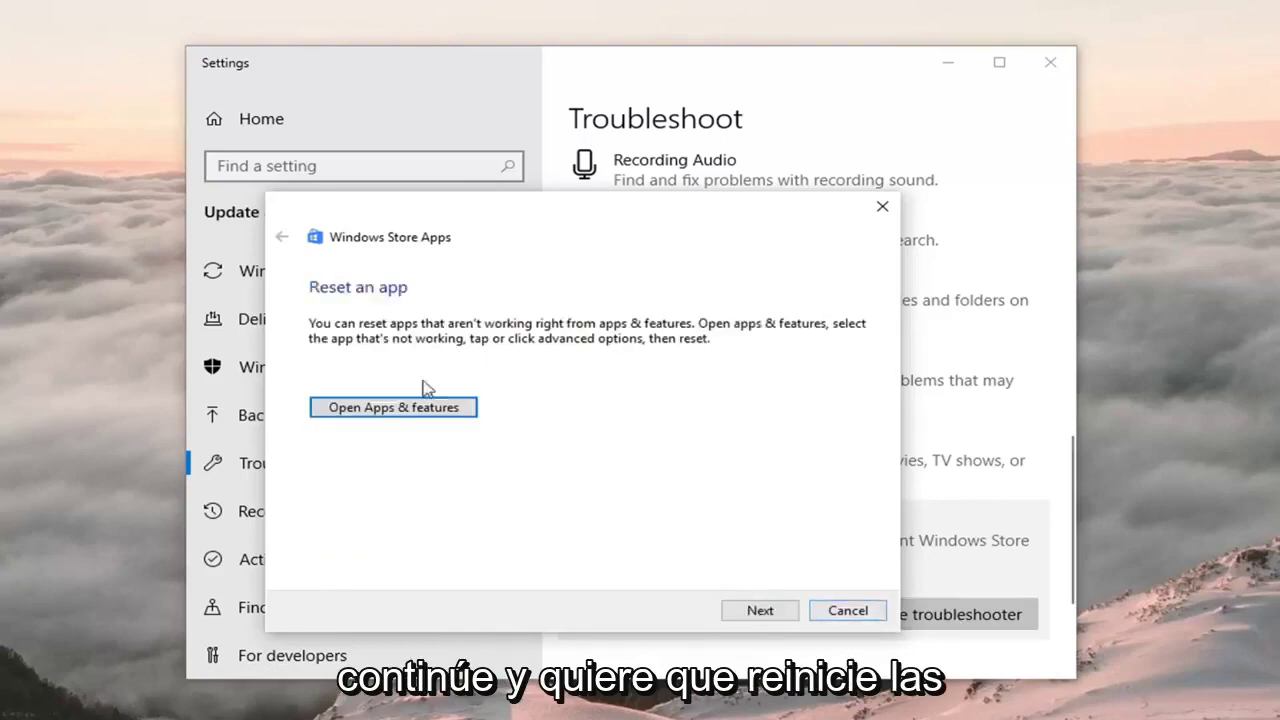
pyautogui.click(760, 611)
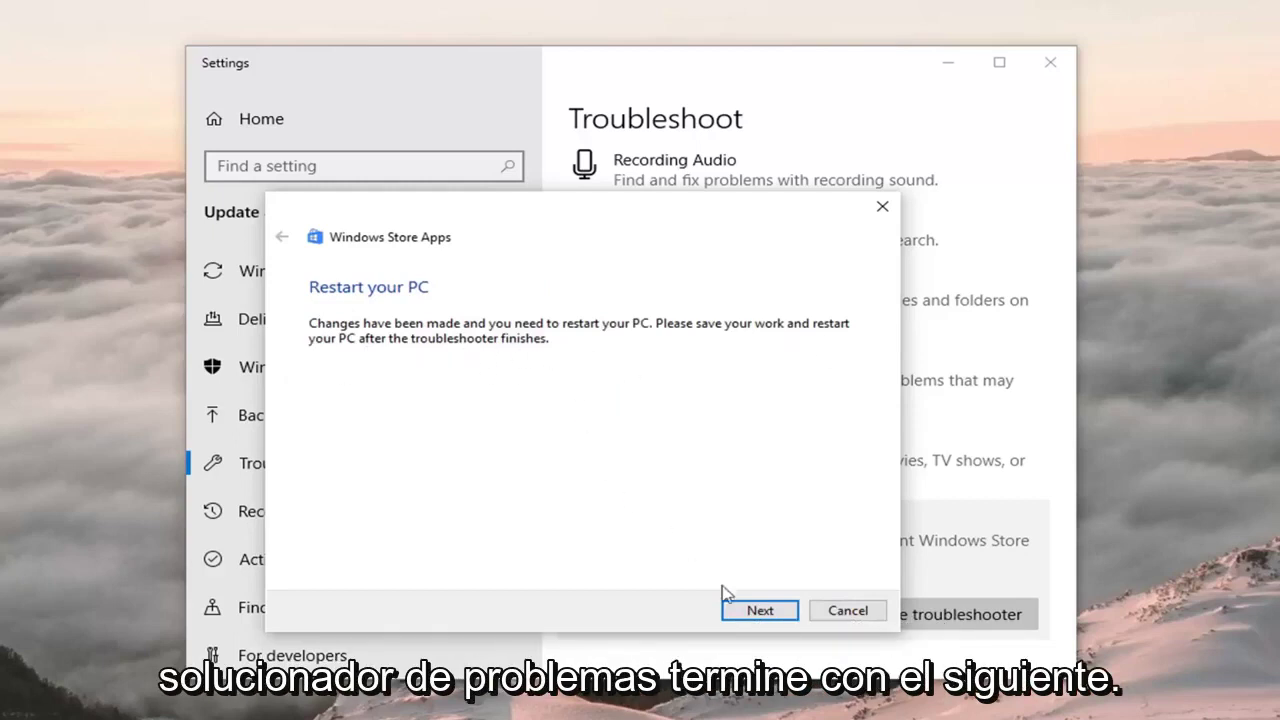
pyautogui.click(740, 611)
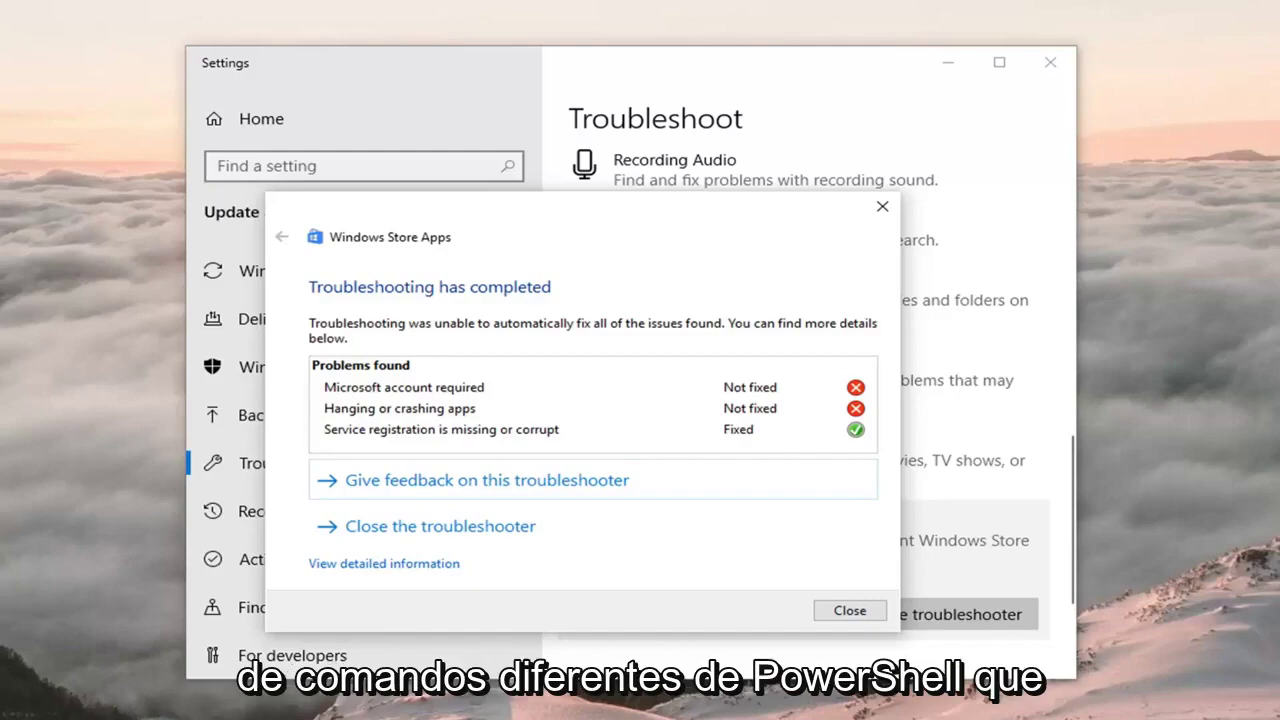
pyautogui.click(882, 207)
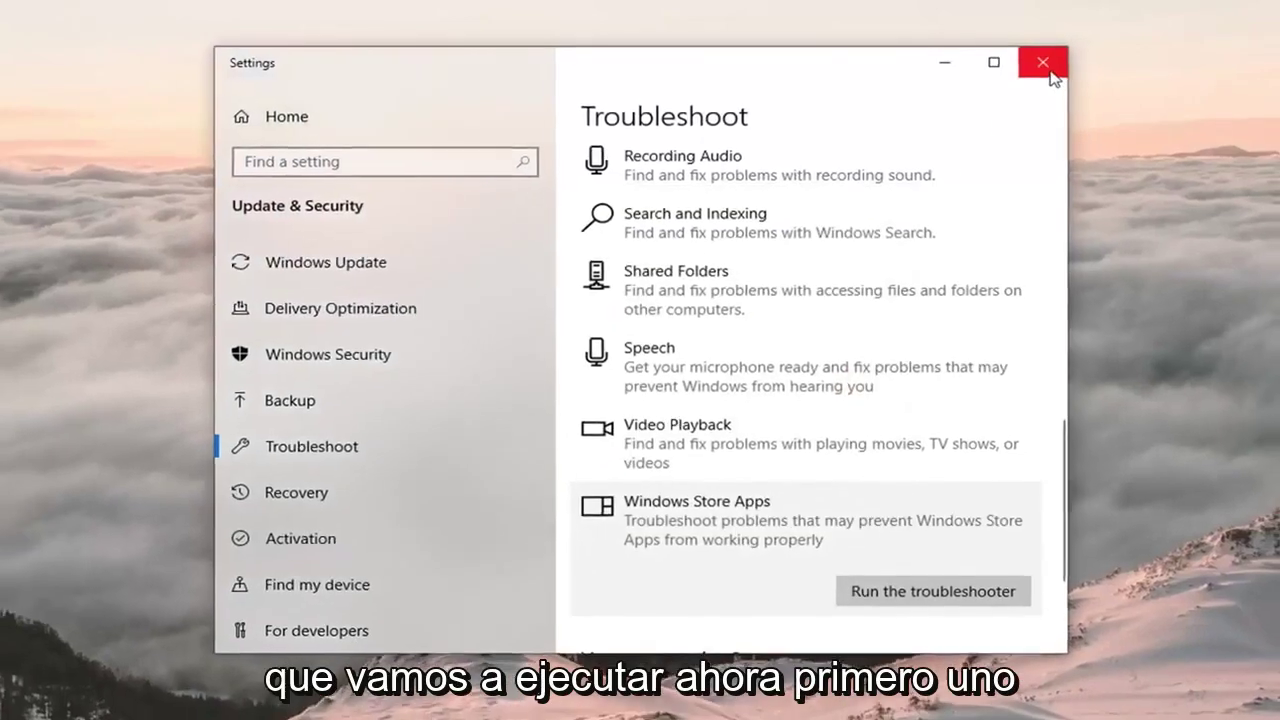
pyautogui.click(1046, 66)
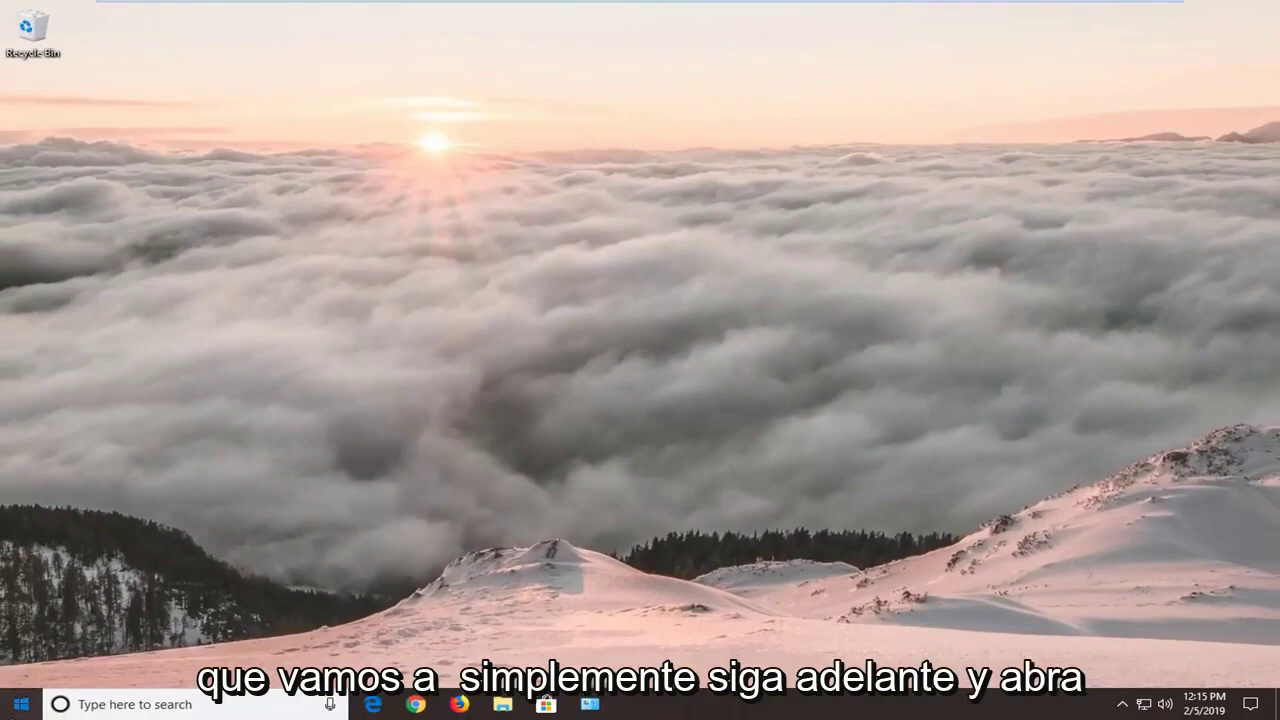
# Step: Search Windows for "powershell" and launch Windows PowerShell as administrator, allowing it to make changes to the device
pyautogui.click(16, 712)
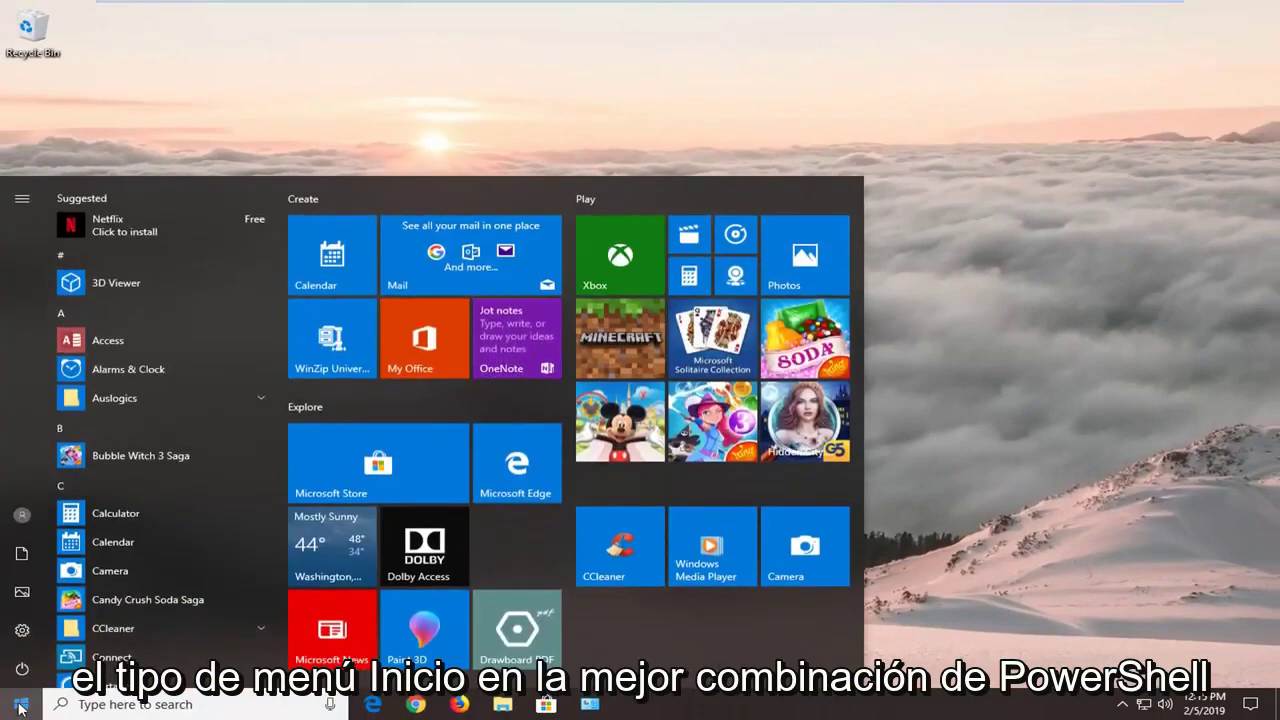
pyautogui.write('power')
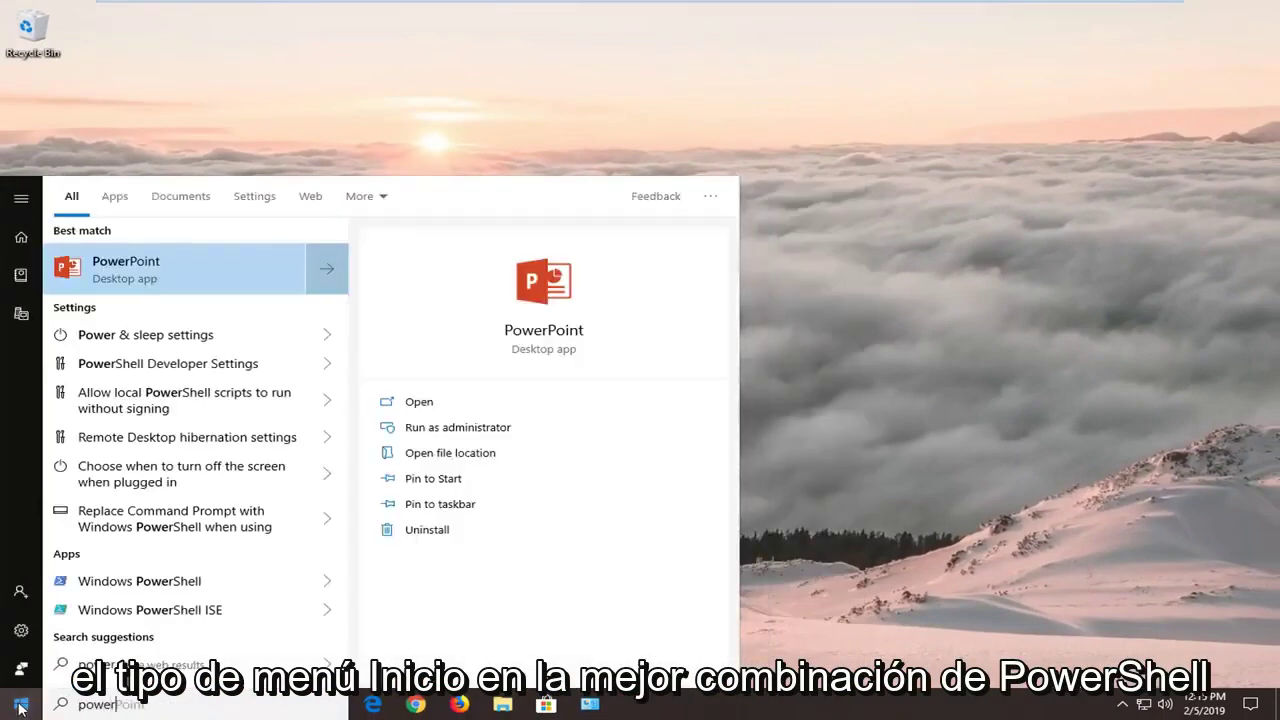
pyautogui.write('shell')
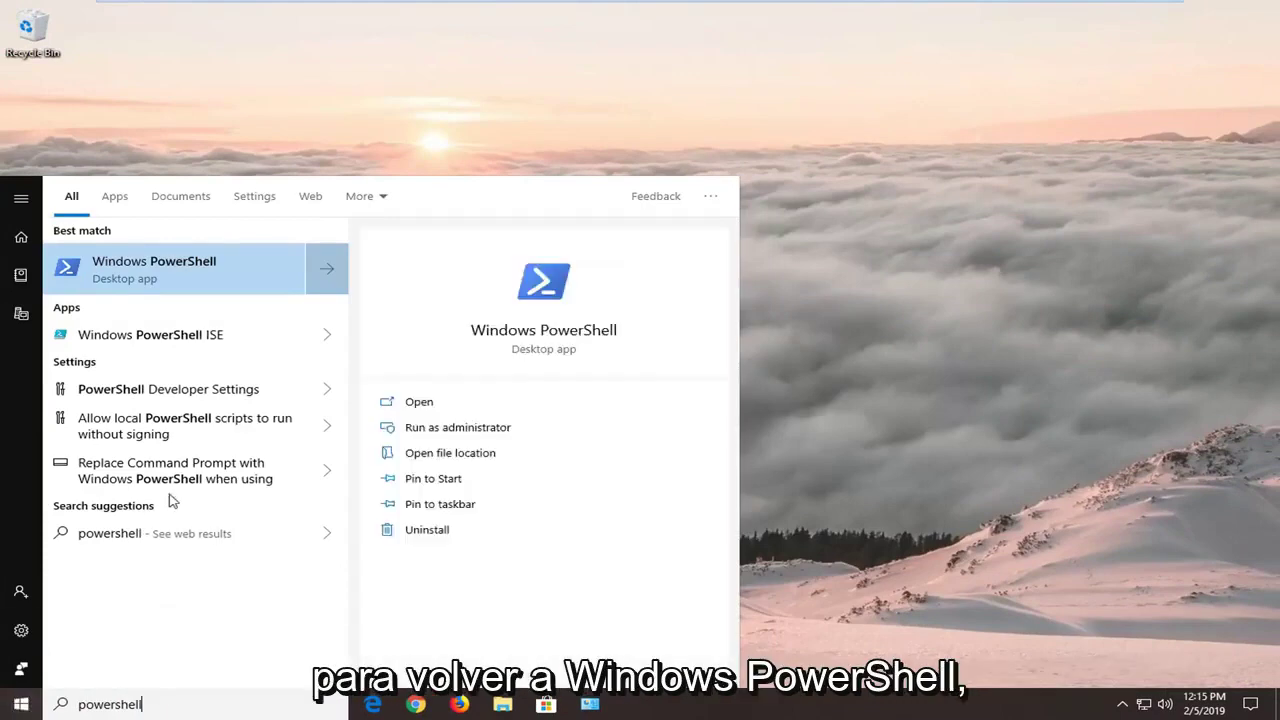
pyautogui.rightClick(187, 281)
pyautogui.click(201, 290)
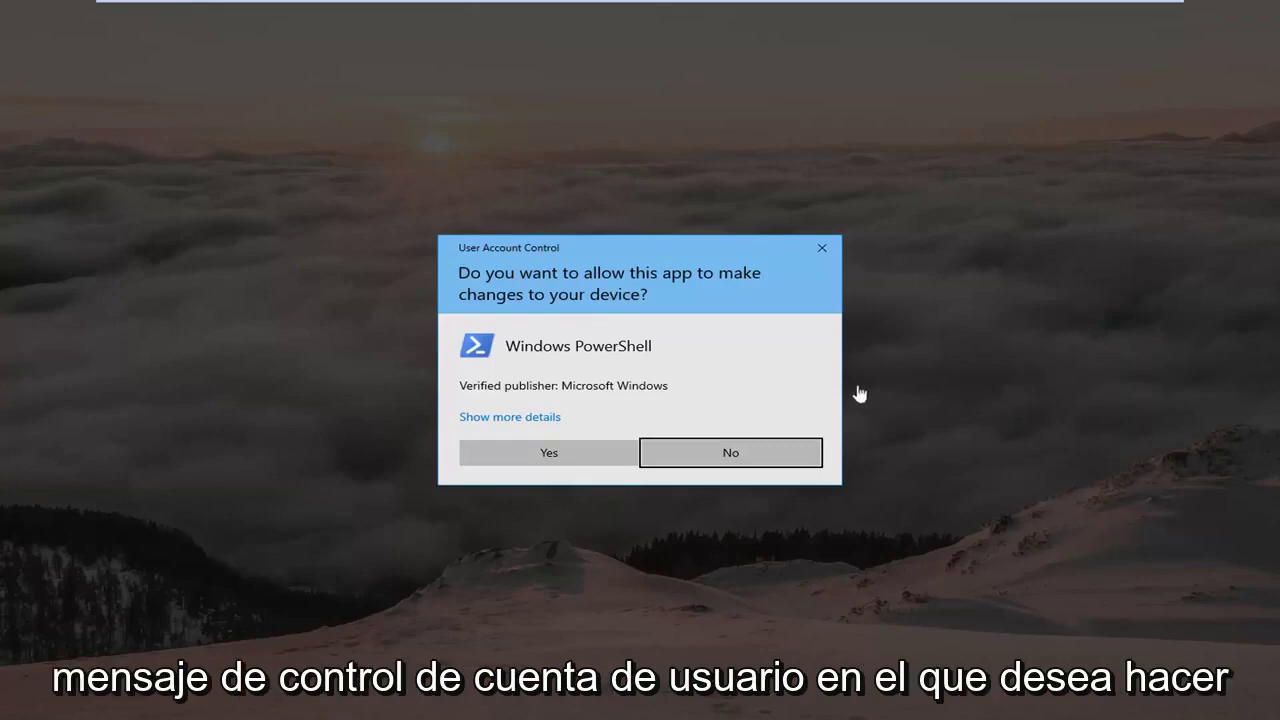
pyautogui.click(570, 452)
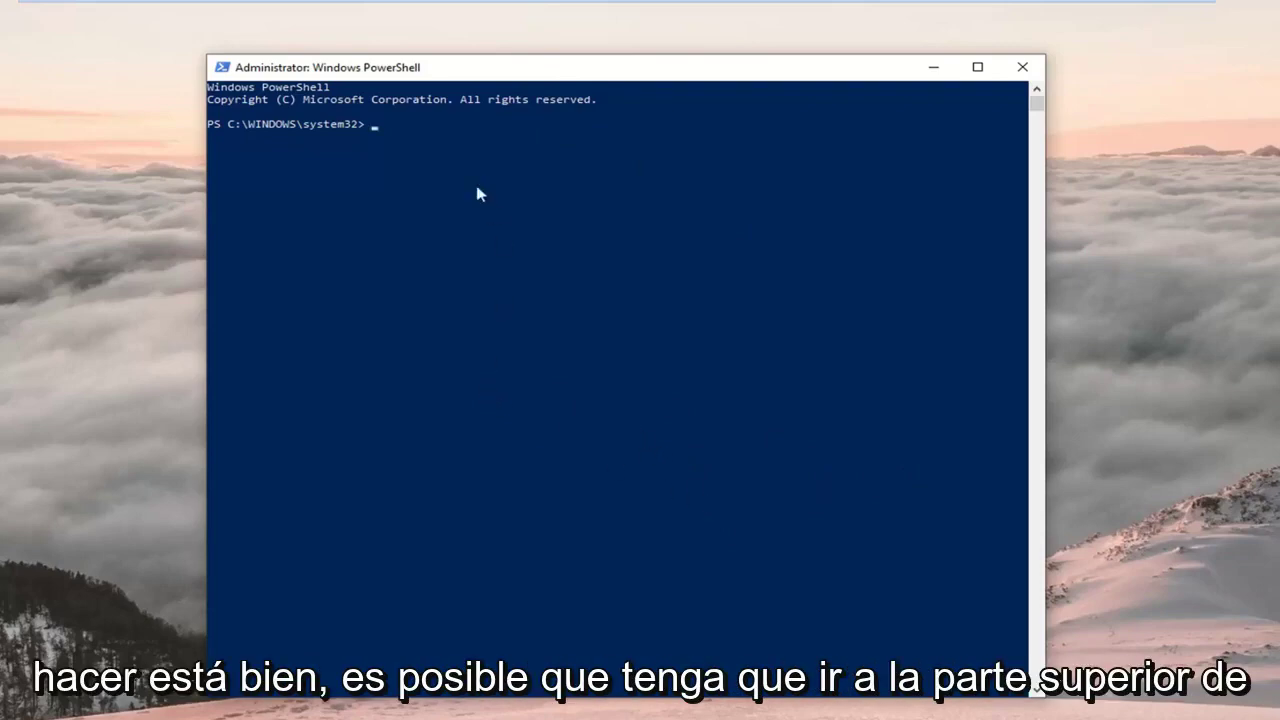
# Step: Paste and run Get-AppXPackage | Foreach {Add-AppxPackage -DisableDevelopmentMode -Register "$($_.InstallLocation)\AppXManifest.xml"}, and close PowerShell when the command finishes
pyautogui.rightClick(562, 72)
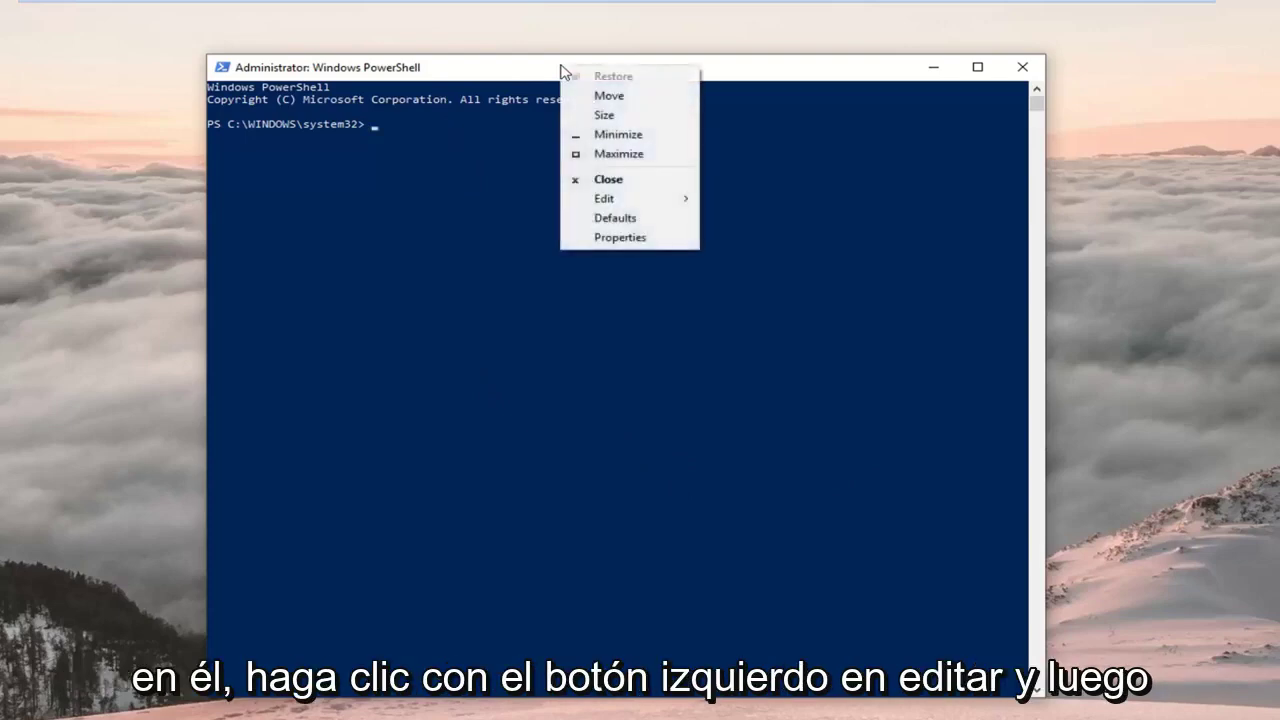
pyautogui.moveTo(638, 206)
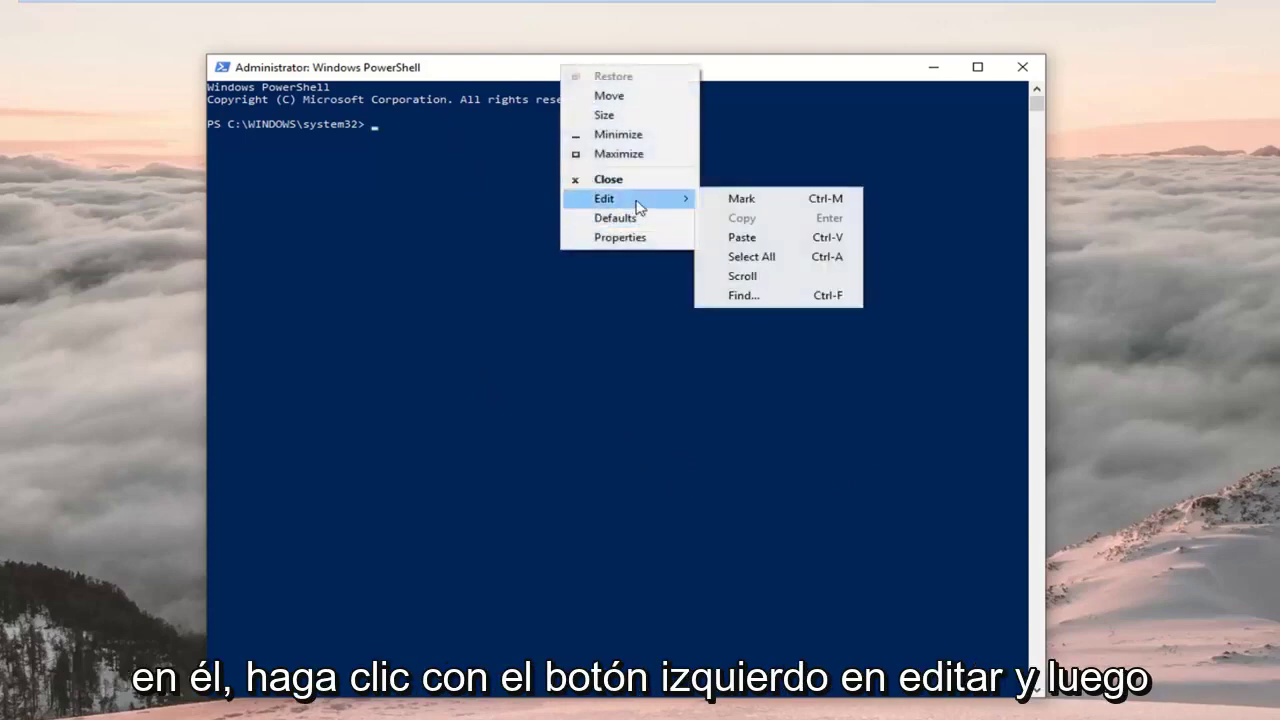
pyautogui.click(740, 237)
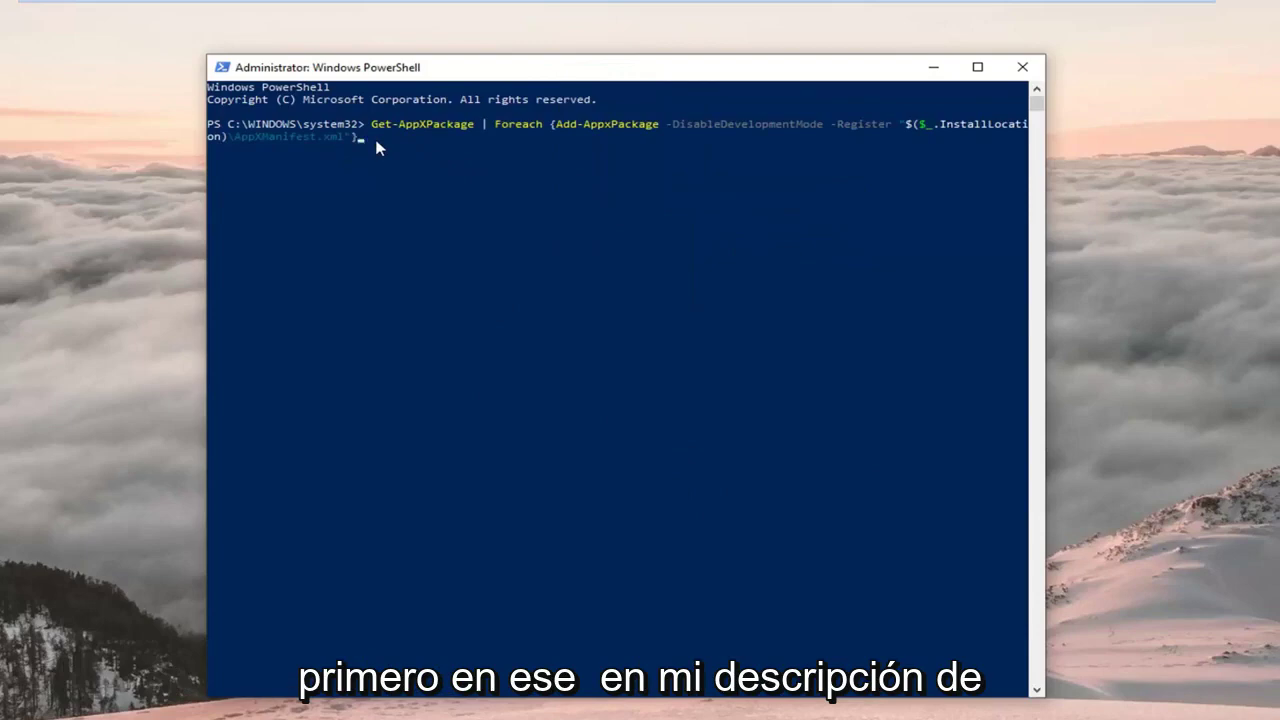
pyautogui.press('Return')
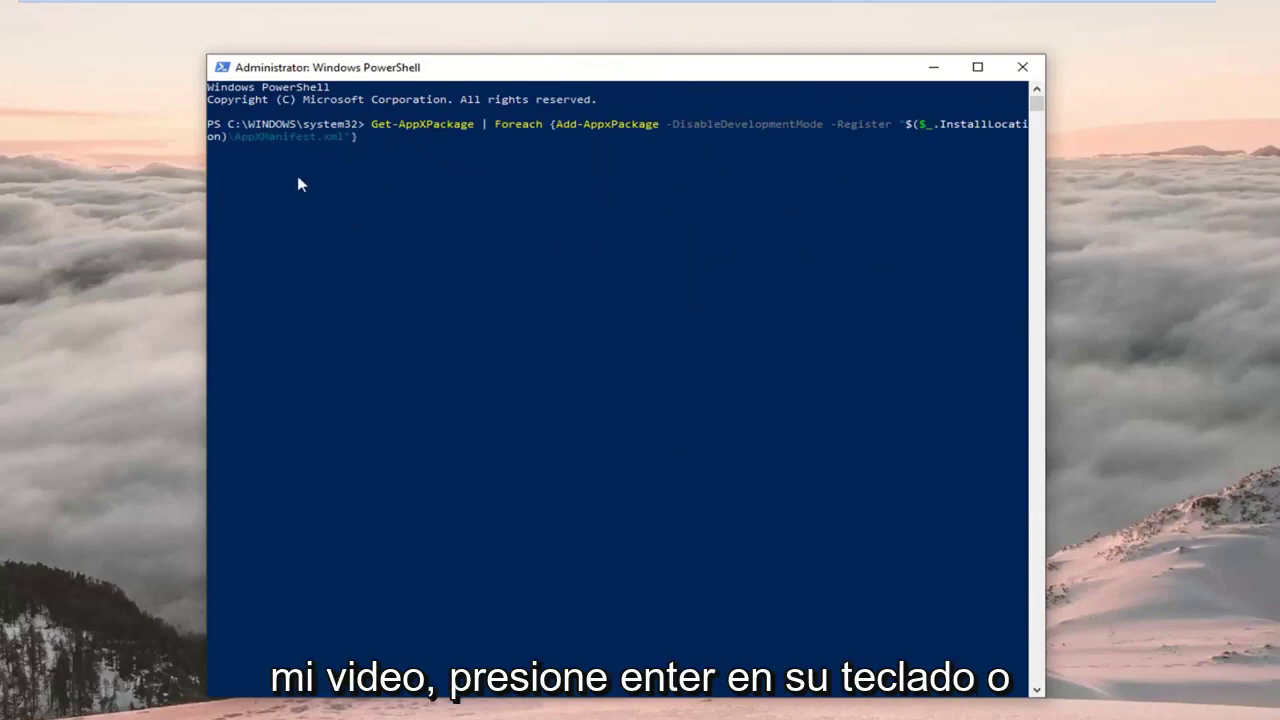
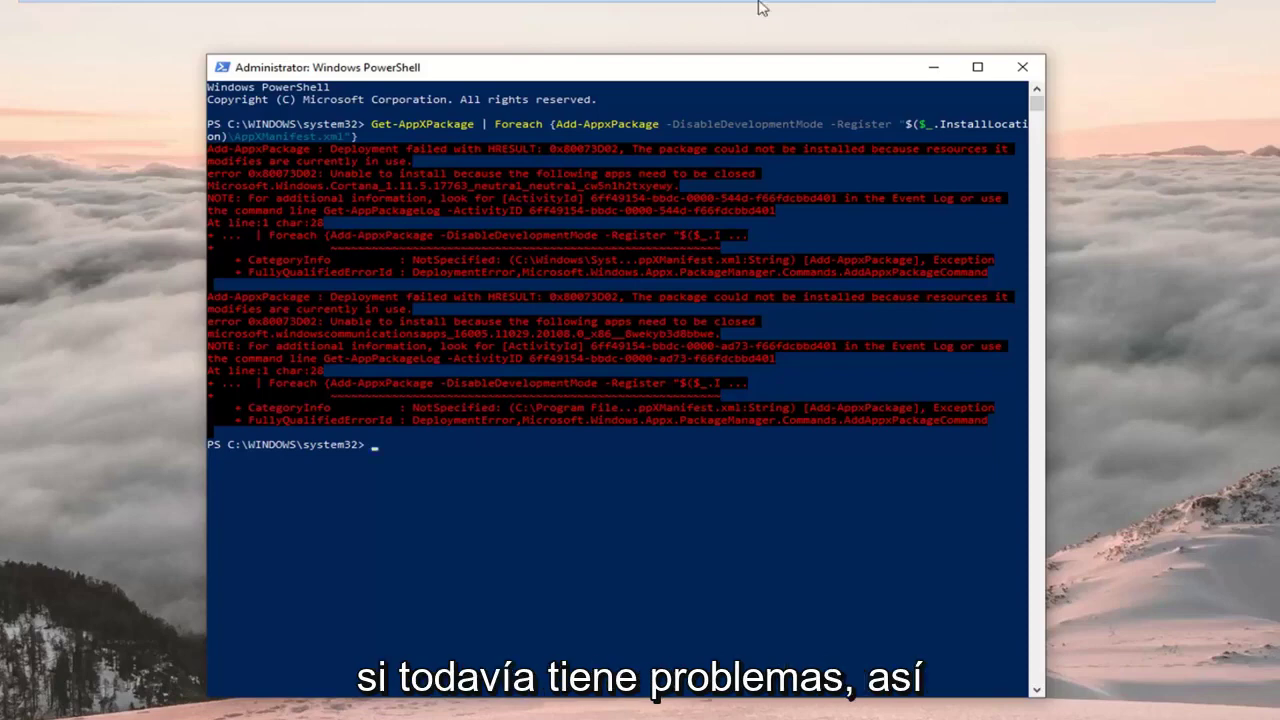
pyautogui.click(1023, 69)
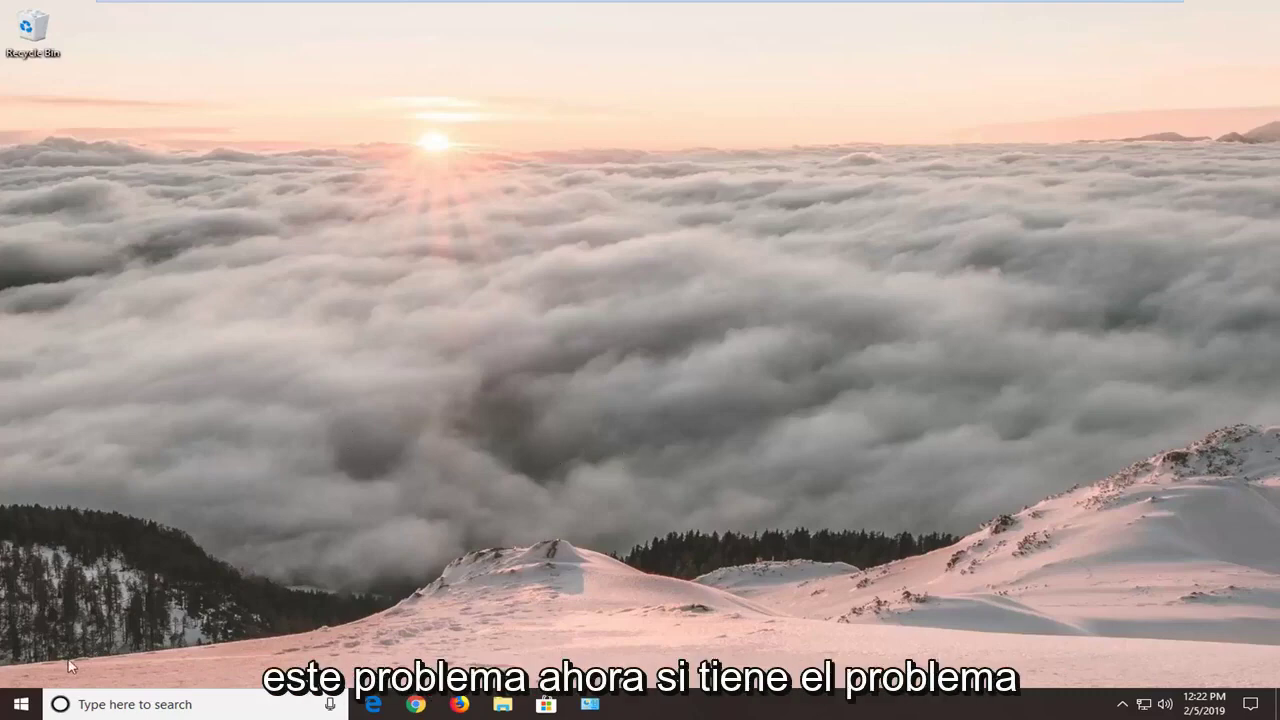
# Step: Reopen Windows PowerShell with administrator rights through a "powershell" search and move its window higher on the desktop
pyautogui.click(22, 705)
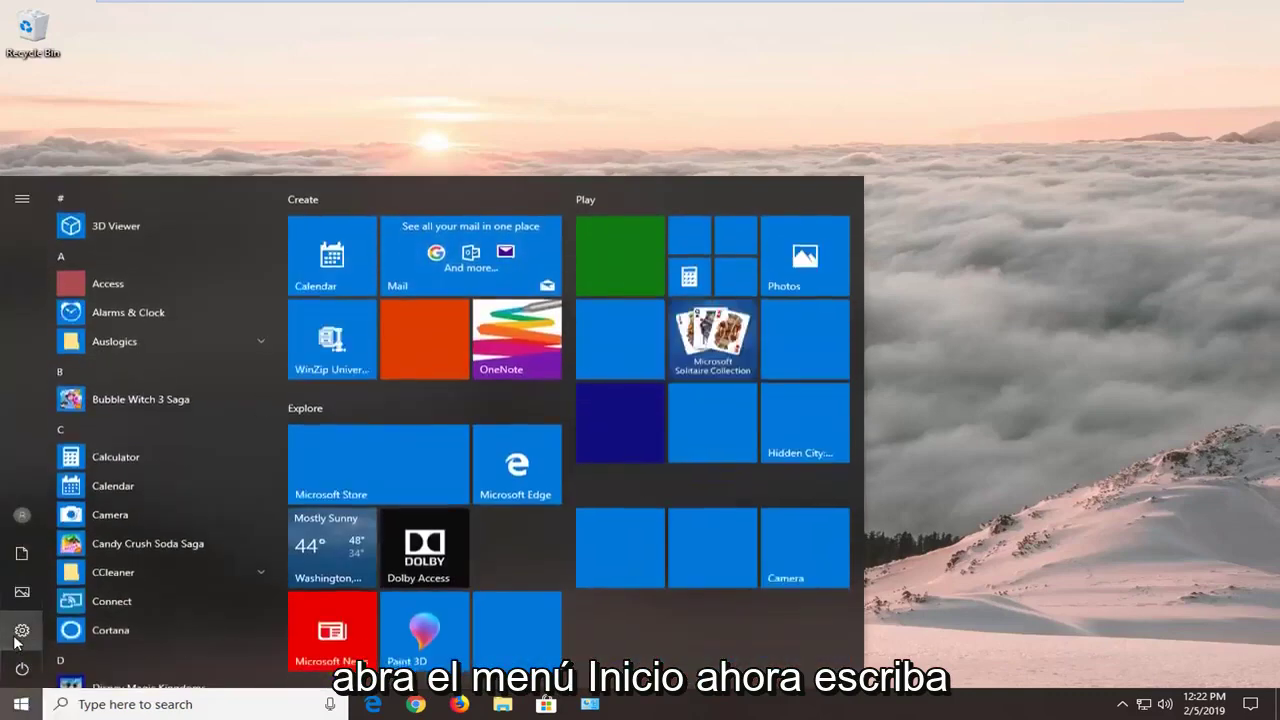
pyautogui.write('pow')
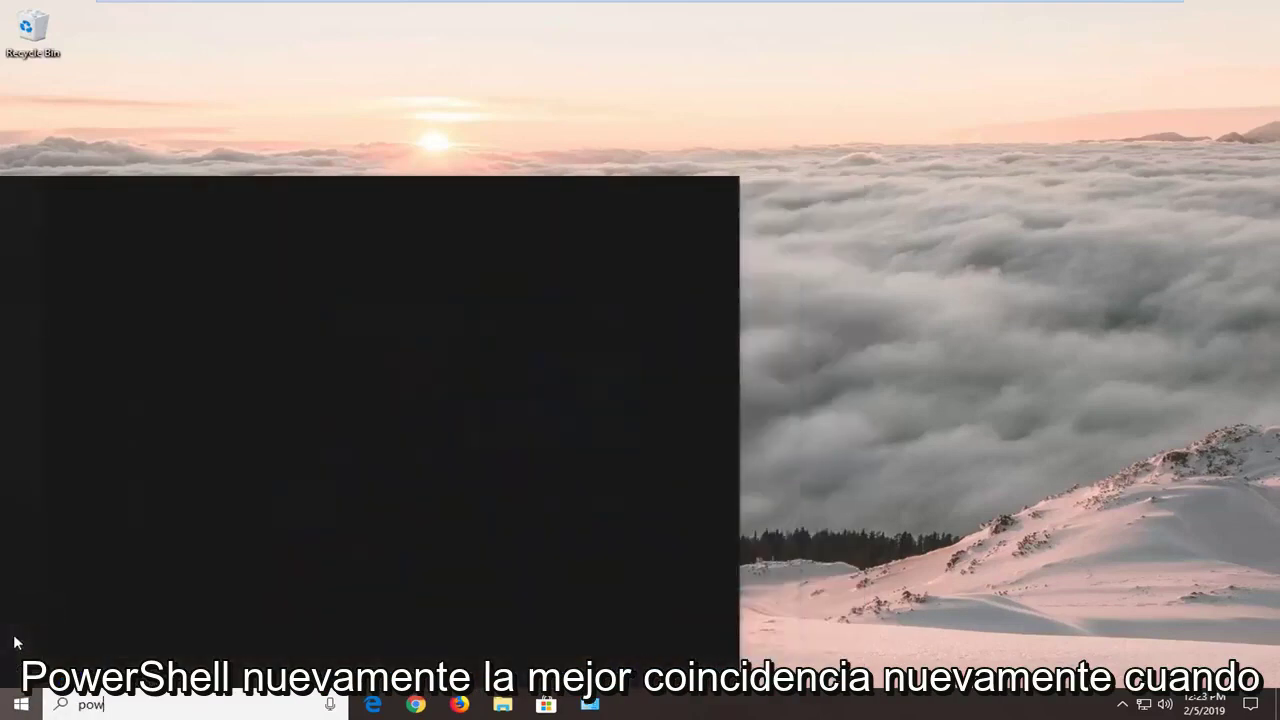
pyautogui.write('ershell')
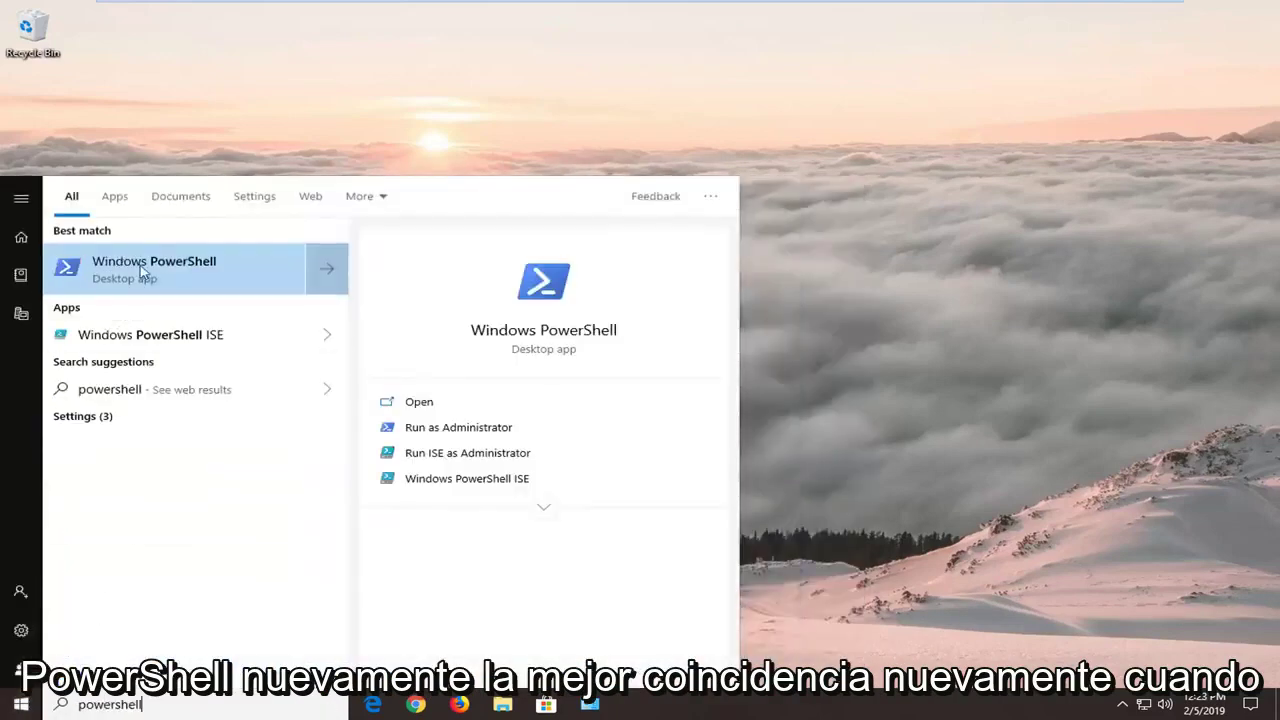
pyautogui.rightClick(143, 276)
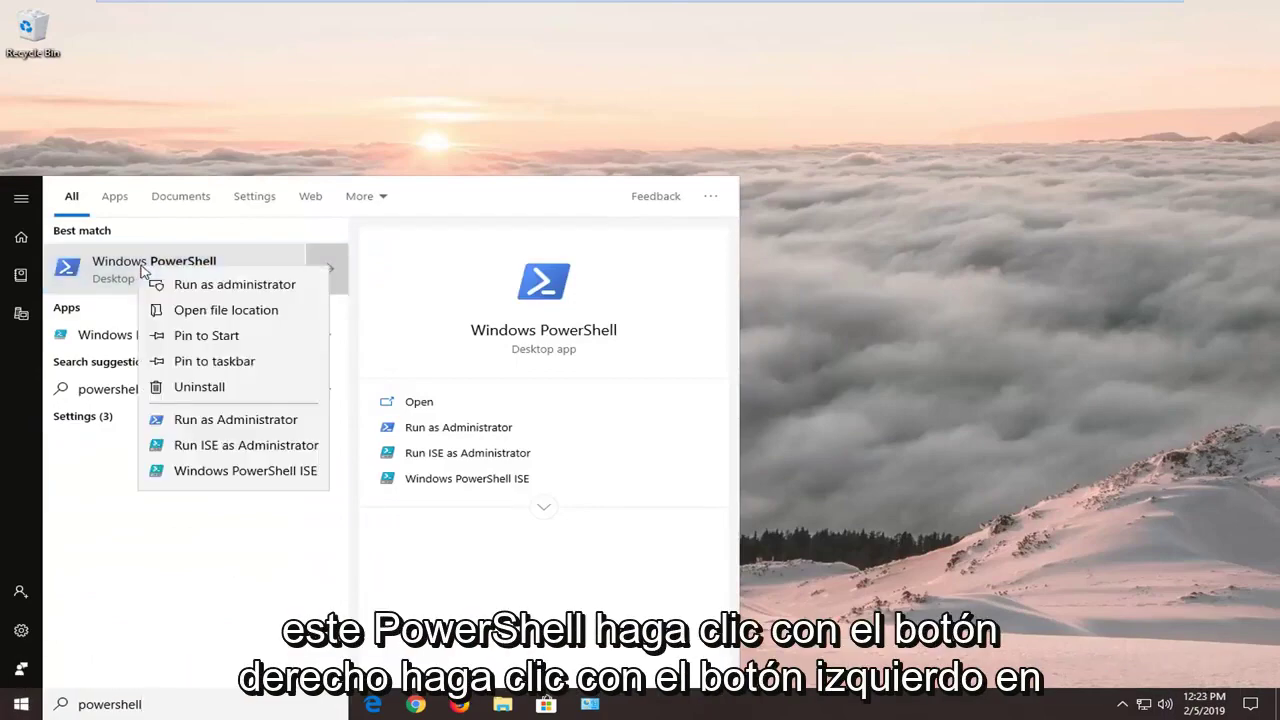
pyautogui.click(220, 285)
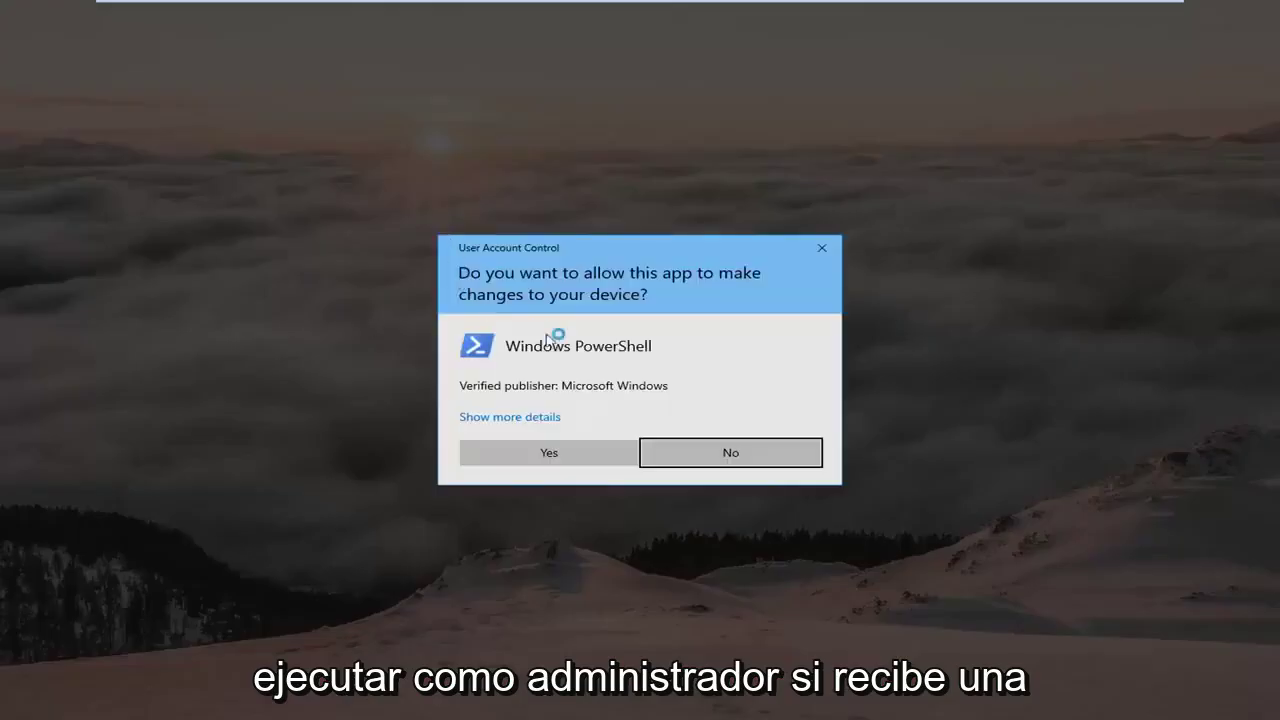
pyautogui.click(549, 453)
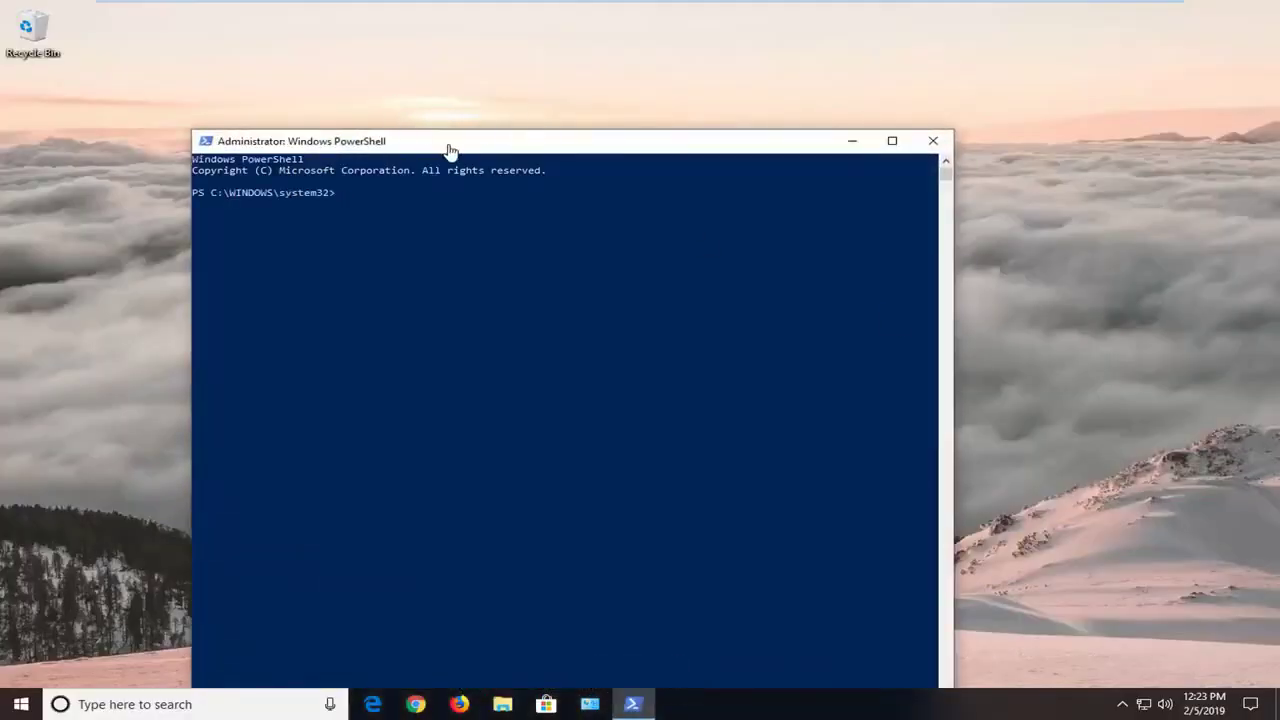
pyautogui.moveTo(449, 149); pyautogui.dragTo(543, 61)
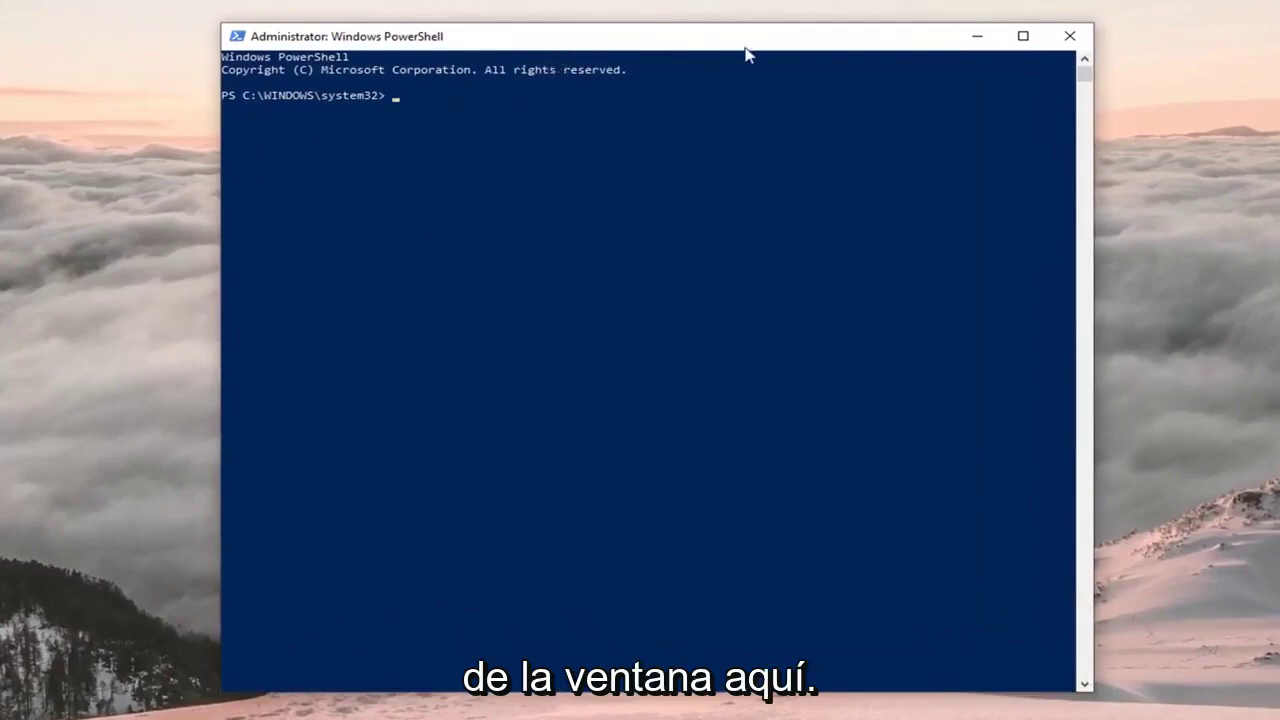
# Step: Paste and run Get-AppXPackage *WindowsStore* -AllUsers | Foreach {Add-AppxPackage -DisableDevelopmentMode -Register "$($_.InstallLocation)\AppXManifest.xml"}, and close PowerShell
pyautogui.rightClick(685, 41)
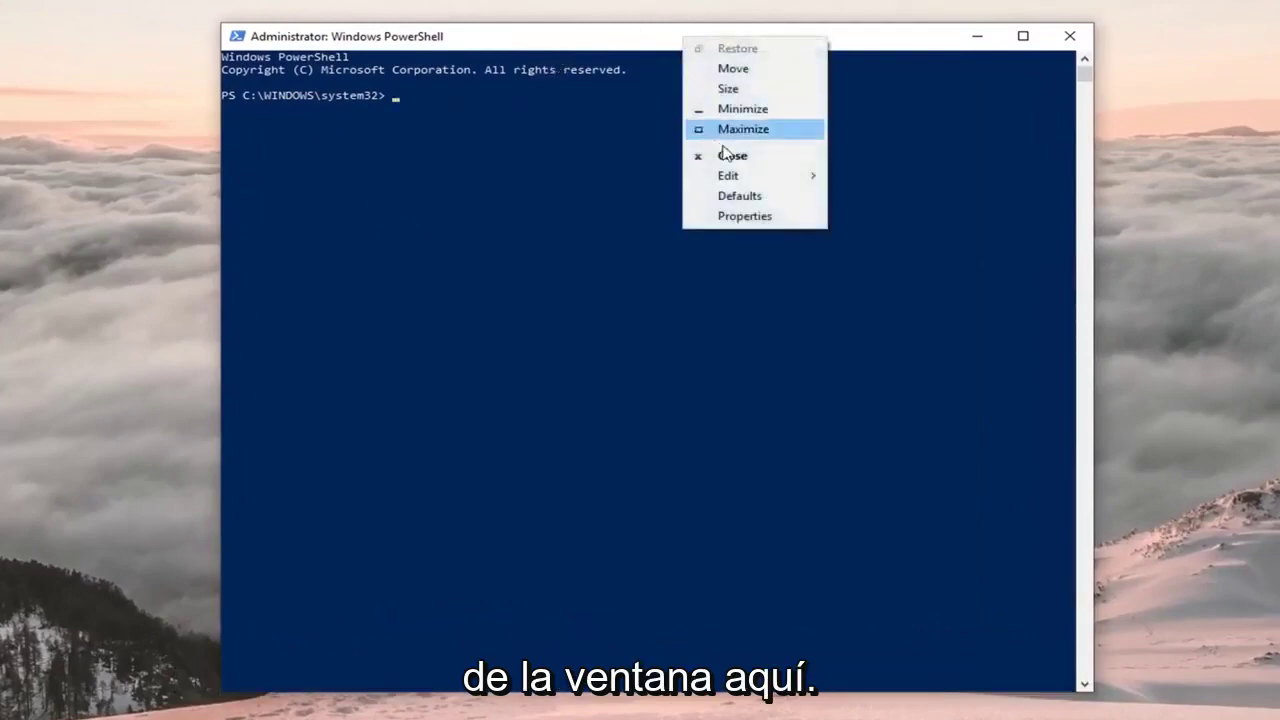
pyautogui.moveTo(735, 178)
pyautogui.click(905, 215)
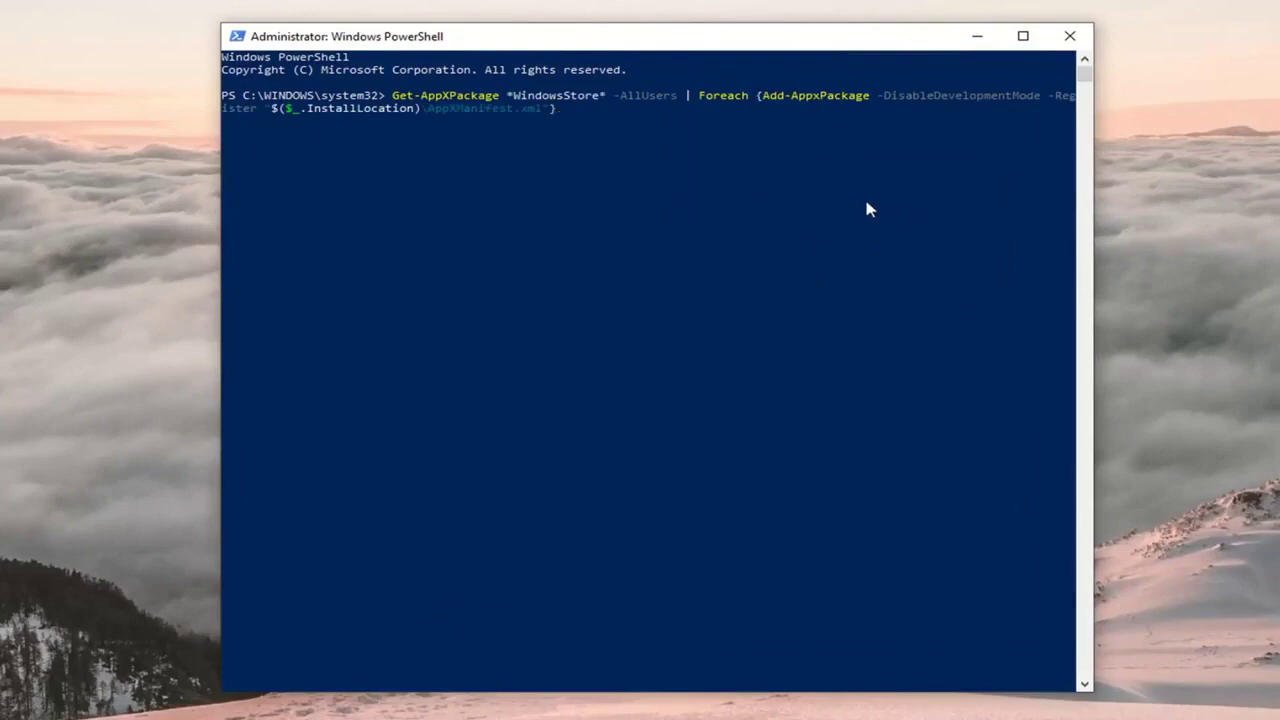
pyautogui.press('Return')
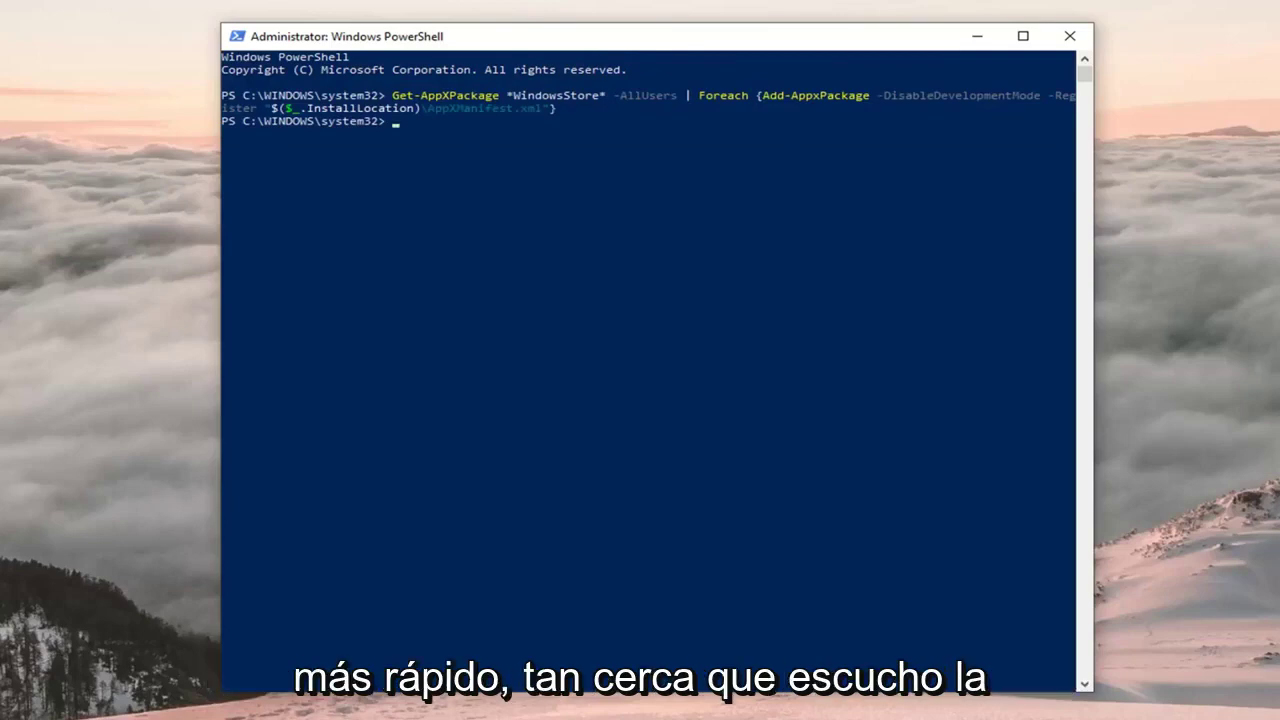
pyautogui.click(1069, 38)
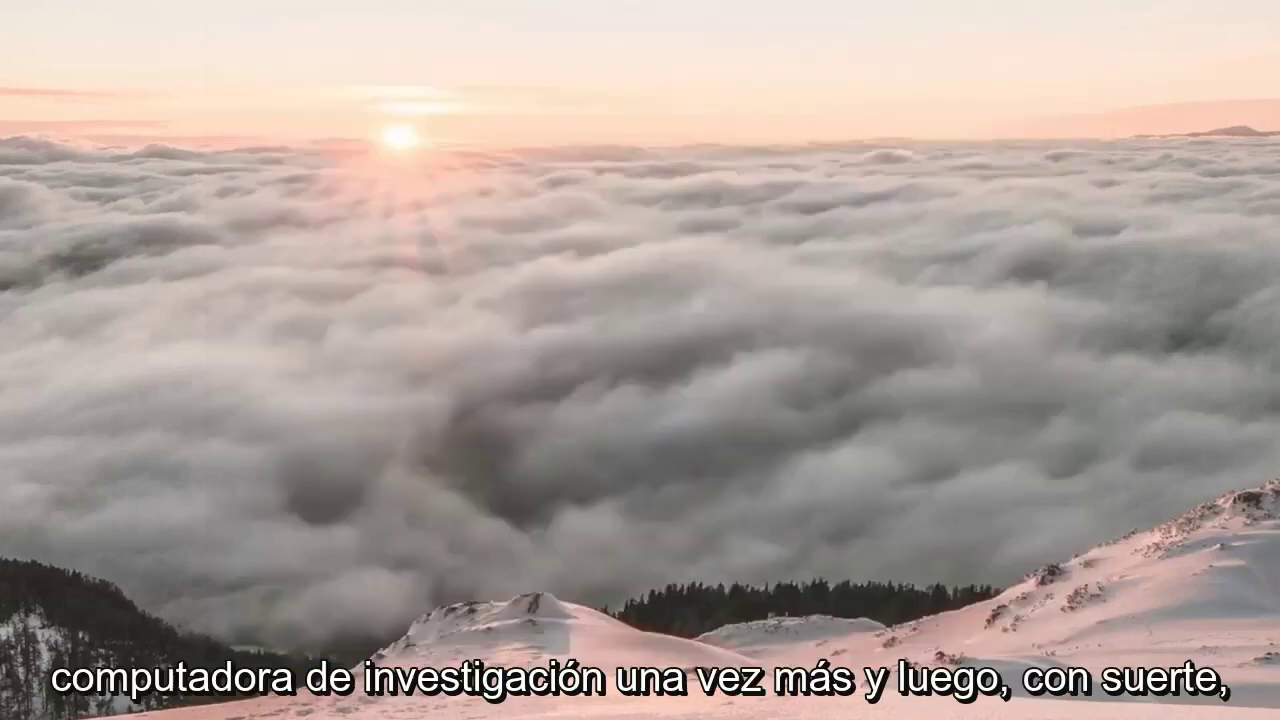